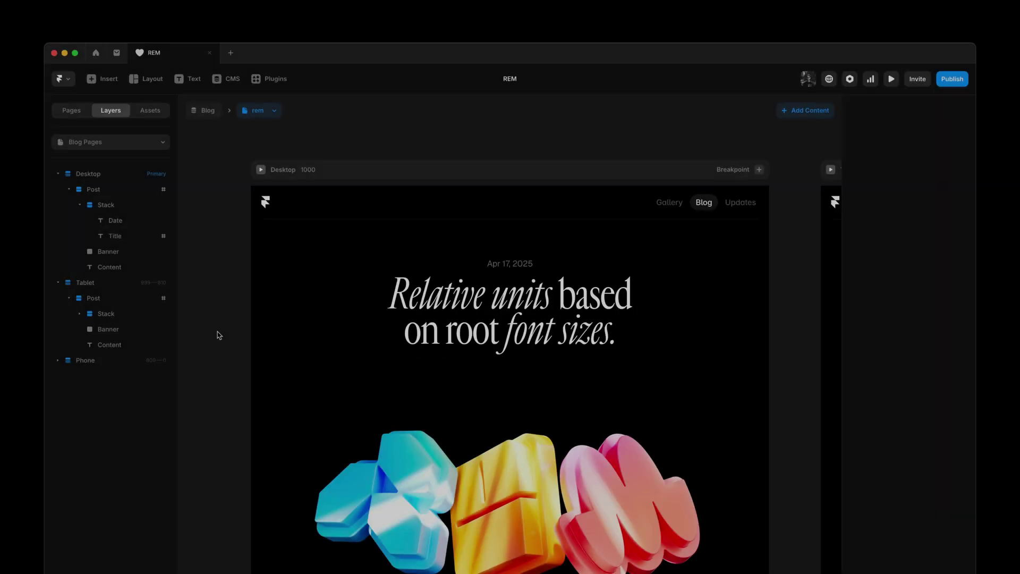
Select the post's body text and open the Body paragraph style for editing.
{"action": "scroll", "coordinate": [219, 449], "scroll_direction": "down", "scroll_amount": 6}
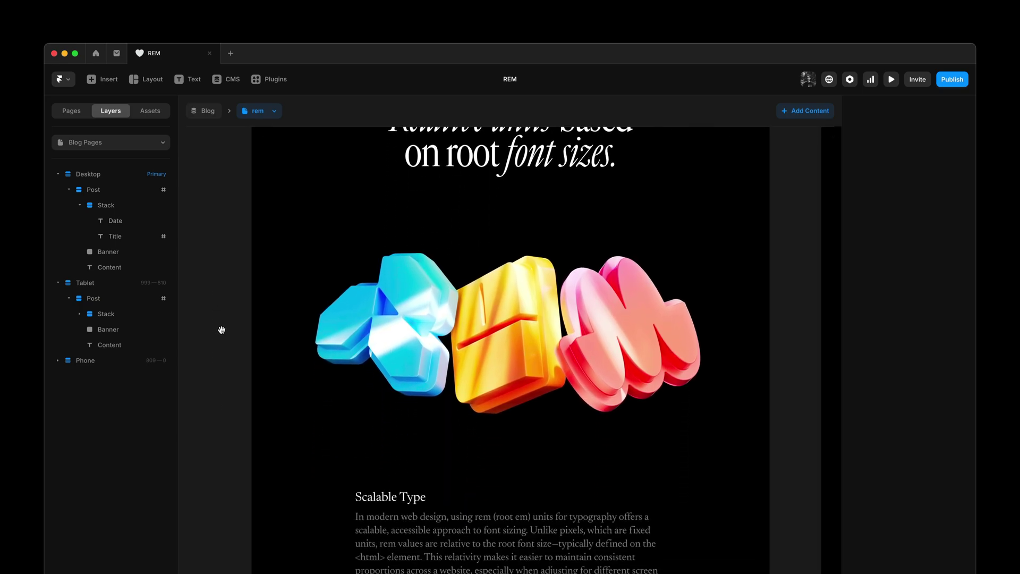
{"action": "scroll", "coordinate": [235, 422], "scroll_direction": "down", "scroll_amount": 1}
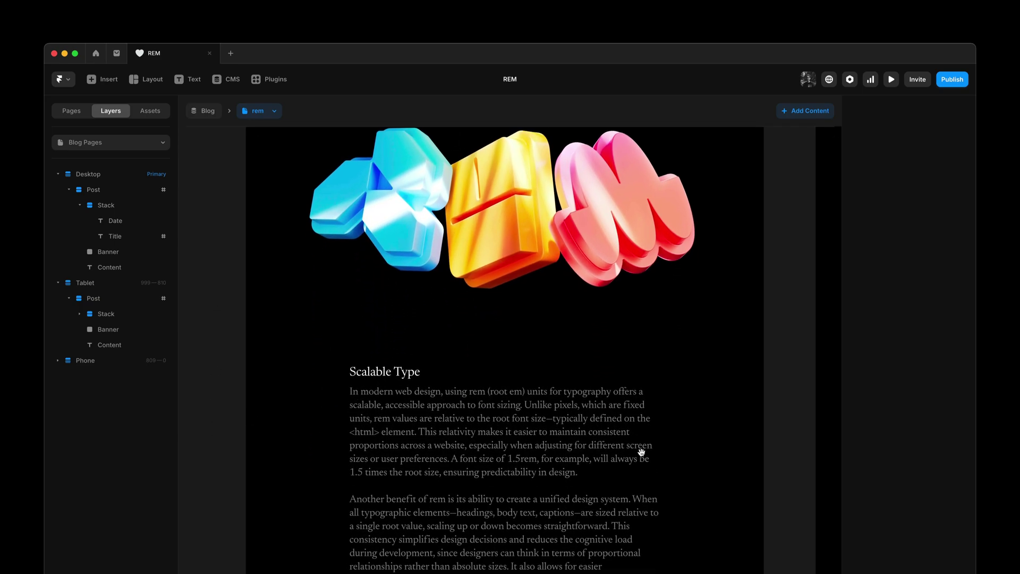
{"action": "left_click_drag", "start_coordinate": [722, 453], "coordinate": [519, 430]}
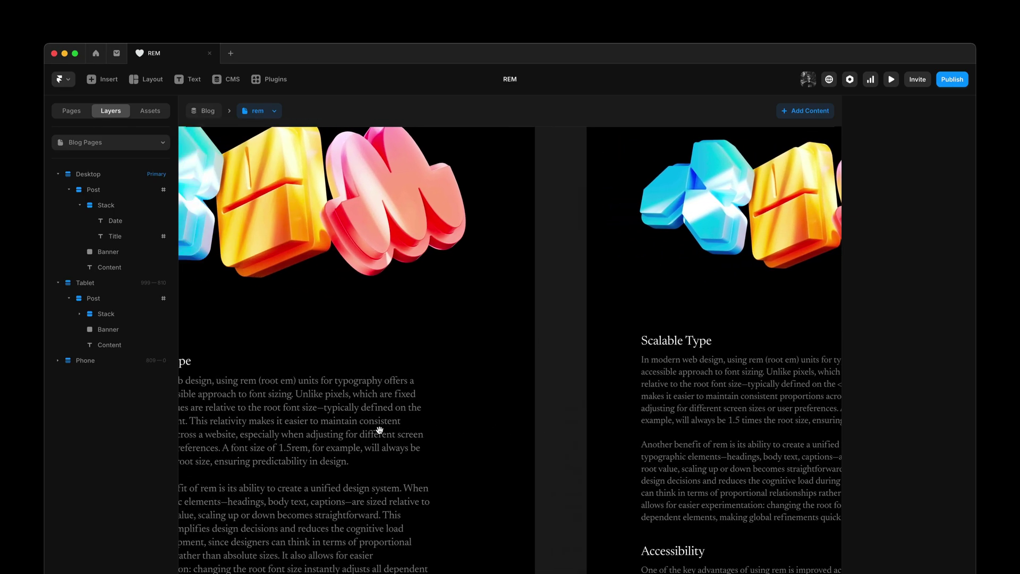
{"action": "left_click_drag", "start_coordinate": [379, 431], "coordinate": [581, 462]}
{"action": "left_click", "coordinate": [580, 462]}
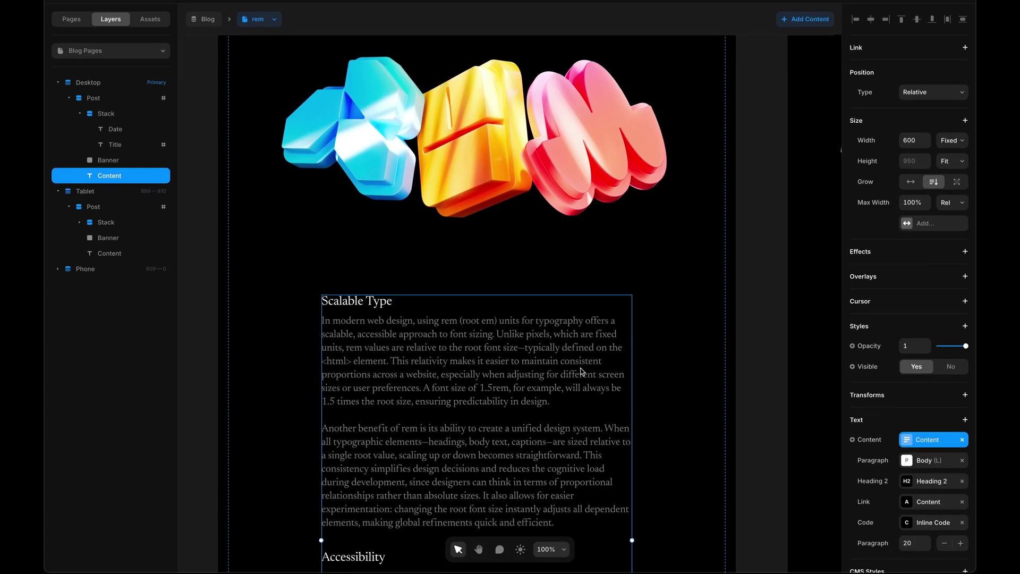
{"action": "left_click", "coordinate": [926, 419]}
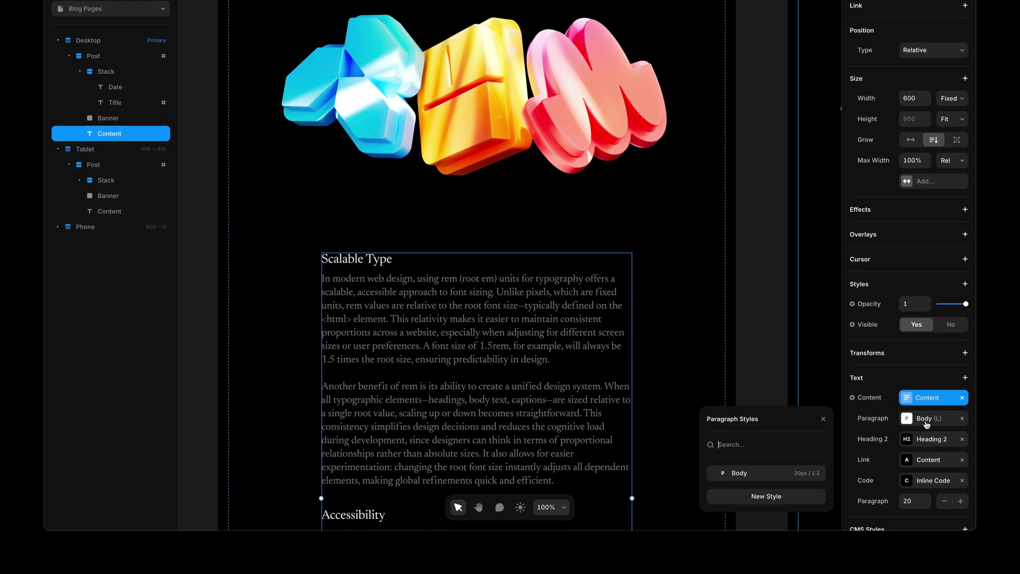
{"action": "left_click", "coordinate": [816, 473]}
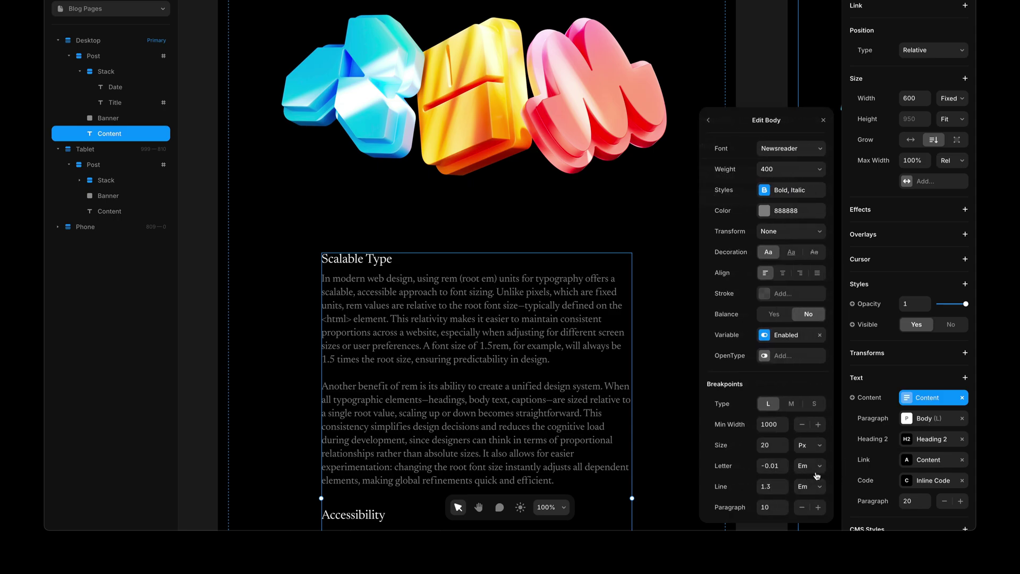
Compare the Body style's medium and large breakpoint size settings.
{"action": "left_click", "coordinate": [791, 404]}
{"action": "left_click", "coordinate": [776, 423]}
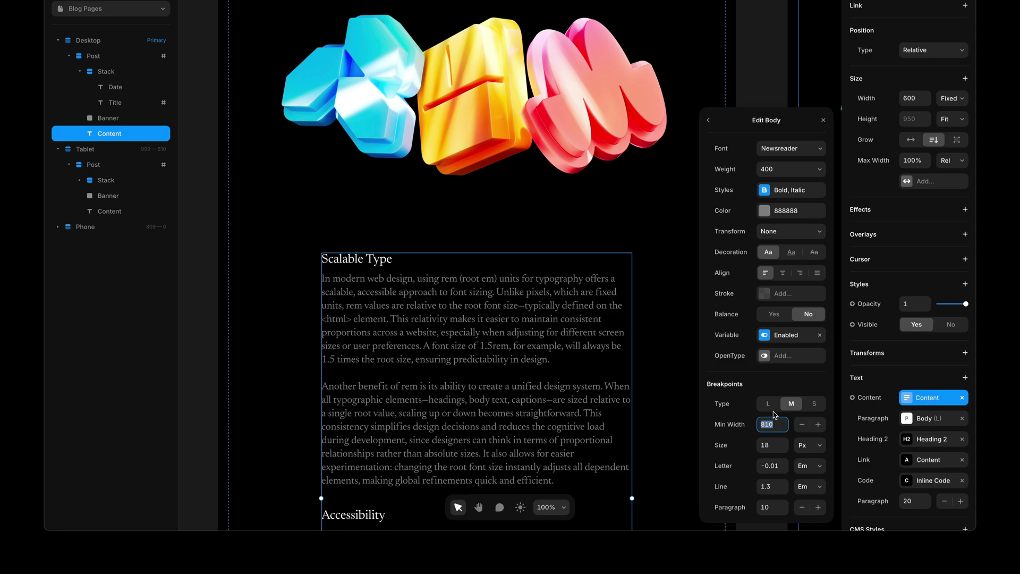
{"action": "left_click", "coordinate": [773, 408]}
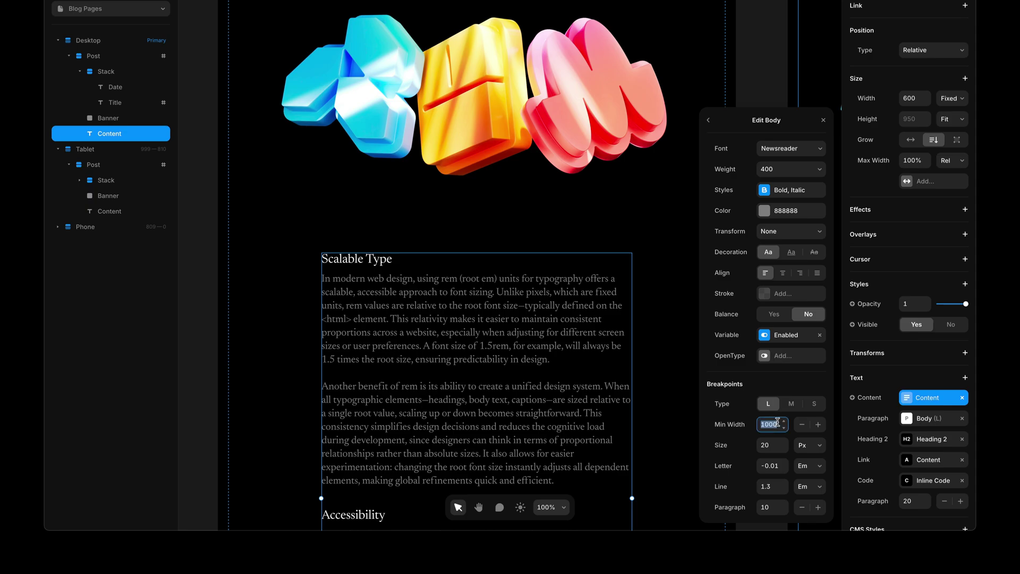
{"action": "left_click", "coordinate": [785, 408]}
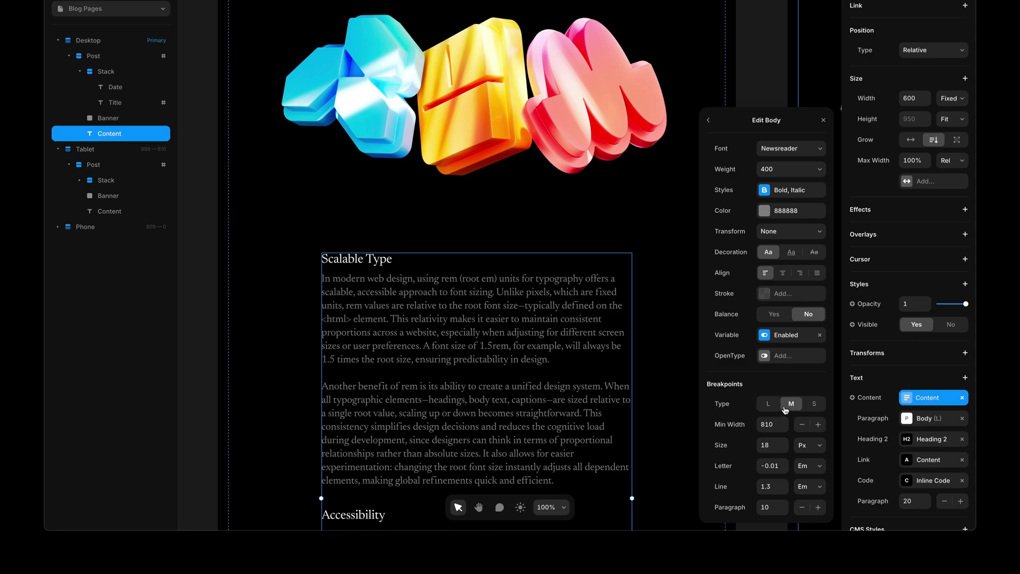
Delete the M and L breakpoints from the Body style so it uses a single 20 px size.
{"action": "right_click", "coordinate": [785, 408]}
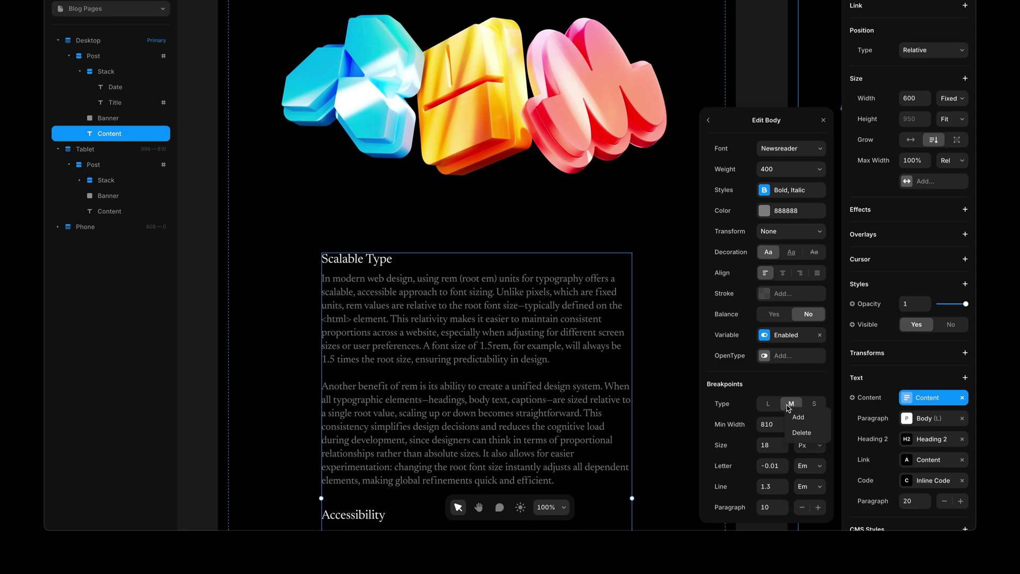
{"action": "left_click", "coordinate": [797, 429]}
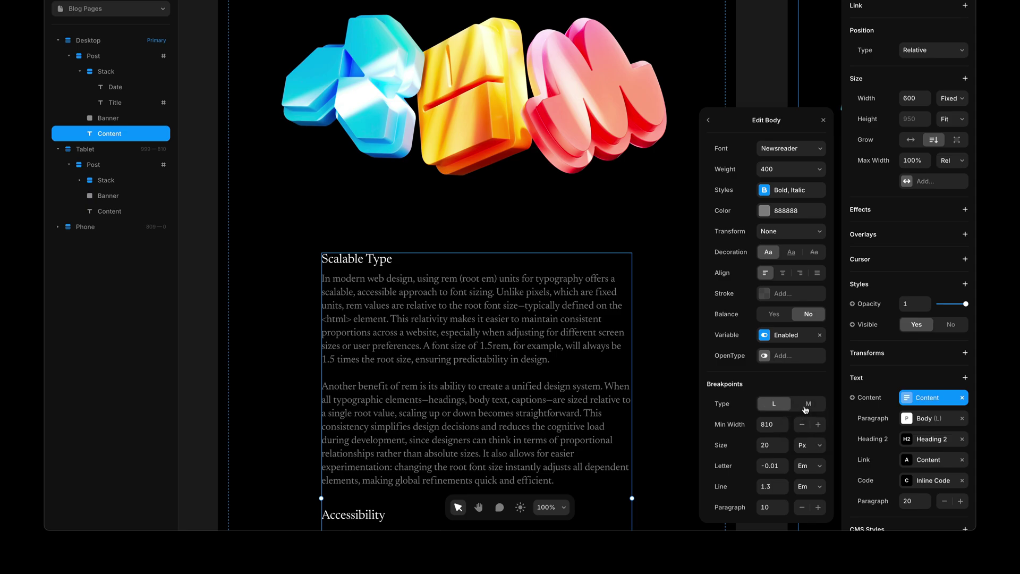
{"action": "right_click", "coordinate": [803, 408]}
{"action": "left_click", "coordinate": [815, 432]}
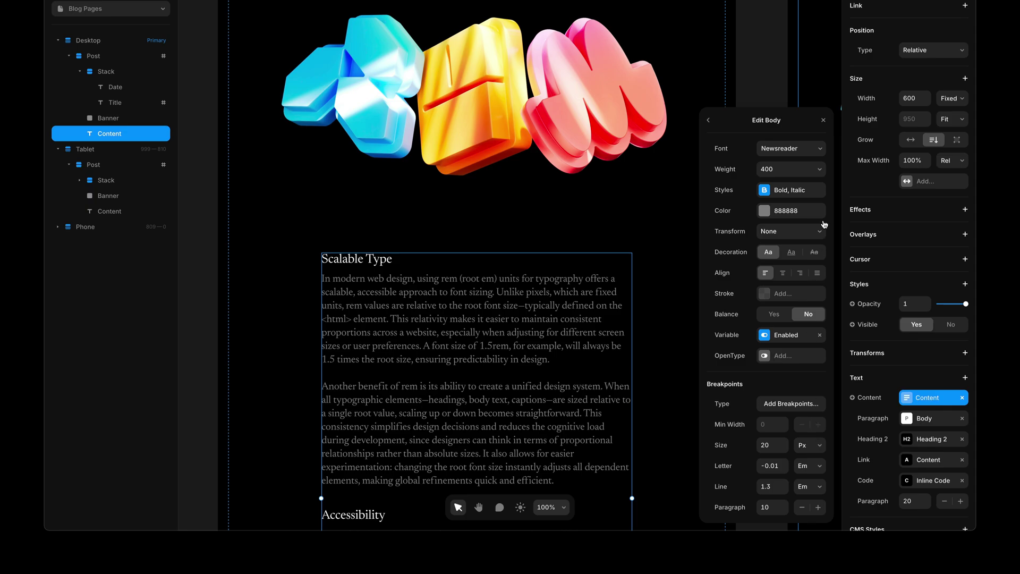
{"action": "left_click", "coordinate": [823, 120]}
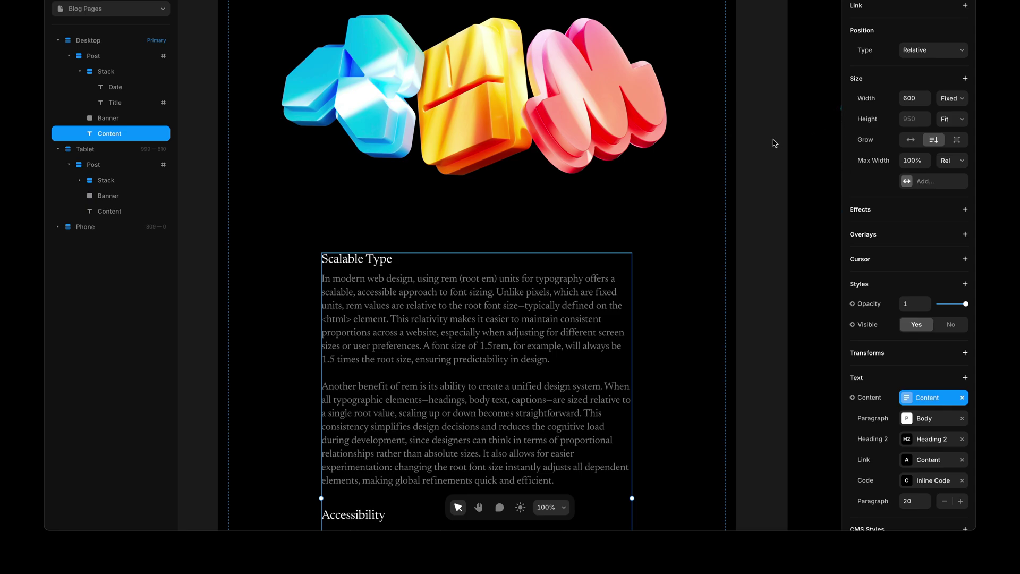
Pan back to the top of the Desktop page showing the title and navigation.
{"action": "left_click", "coordinate": [754, 112]}
{"action": "key", "text": "h"}
{"action": "left_click_drag", "start_coordinate": [753, 112], "coordinate": [767, 284]}
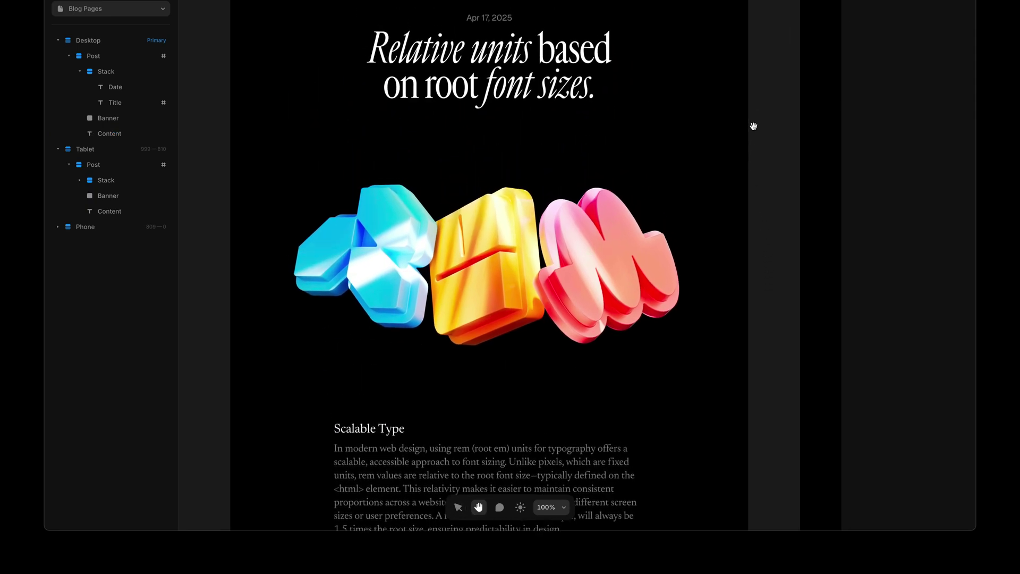
{"action": "left_click_drag", "start_coordinate": [751, 125], "coordinate": [751, 253]}
{"action": "key", "text": "v"}
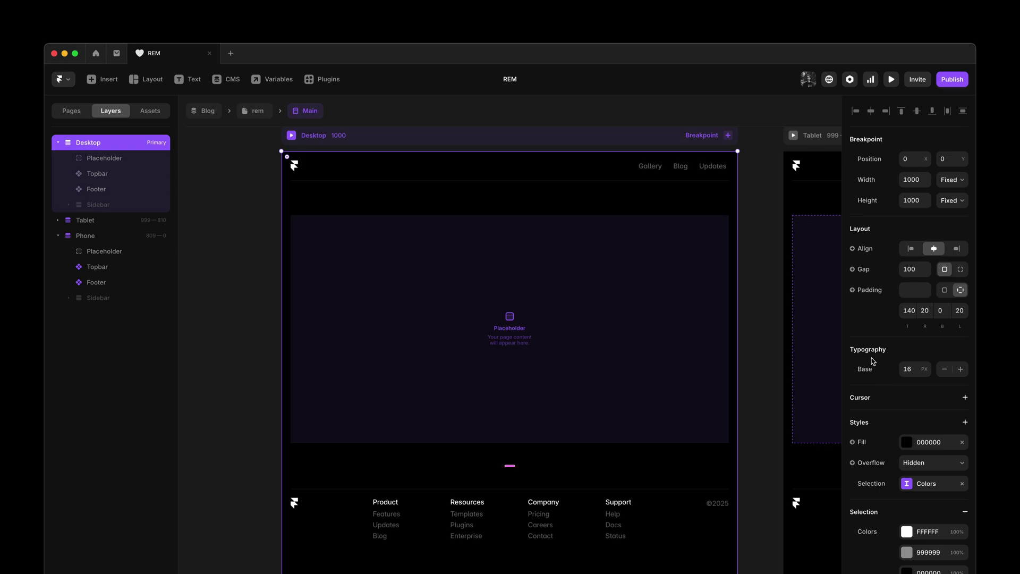
Check the Tablet and Phone breakpoints' Typography Base and zoom out to show all three frames.
{"action": "left_click", "coordinate": [763, 307]}
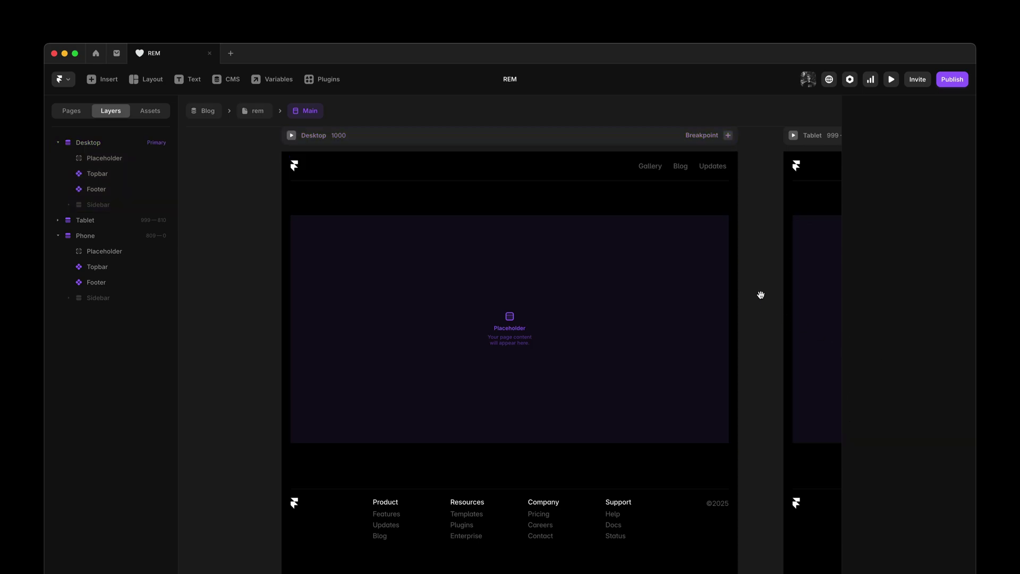
{"action": "left_click_drag", "start_coordinate": [760, 294], "coordinate": [426, 337]}
{"action": "scroll", "coordinate": [425, 337], "scroll_direction": "right", "scroll_amount": 5}
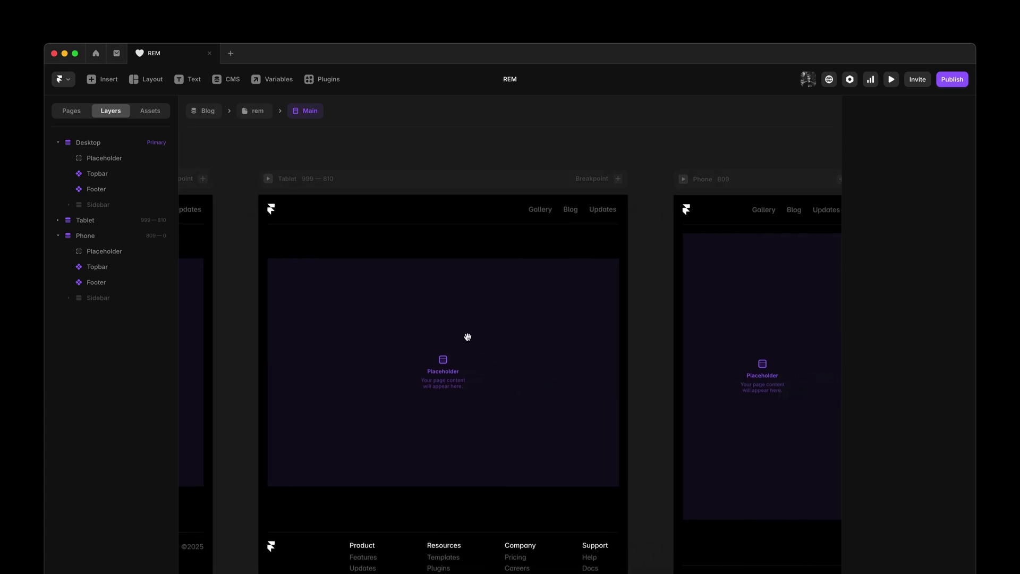
{"action": "left_click", "coordinate": [545, 174]}
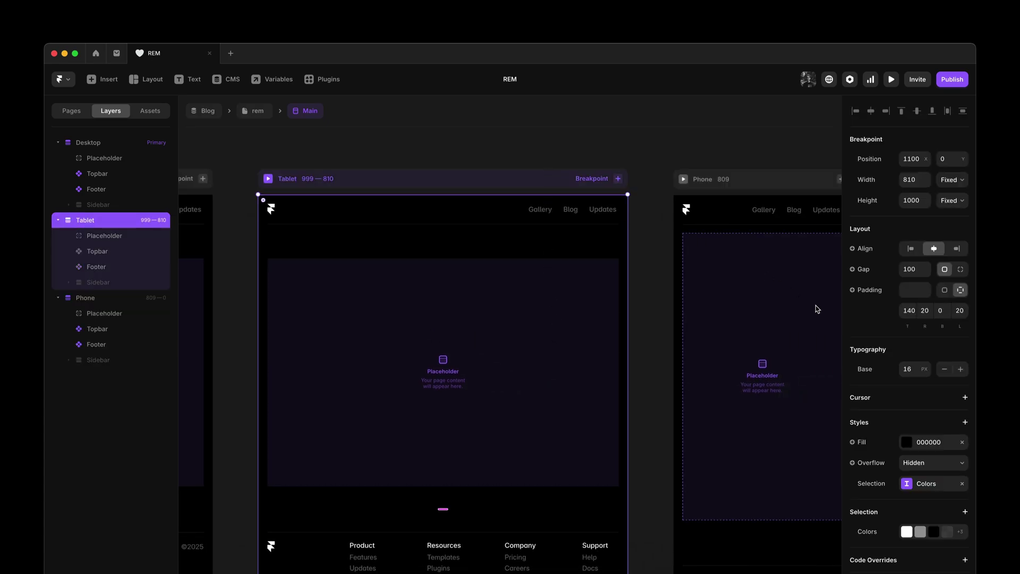
{"action": "left_click", "coordinate": [779, 183]}
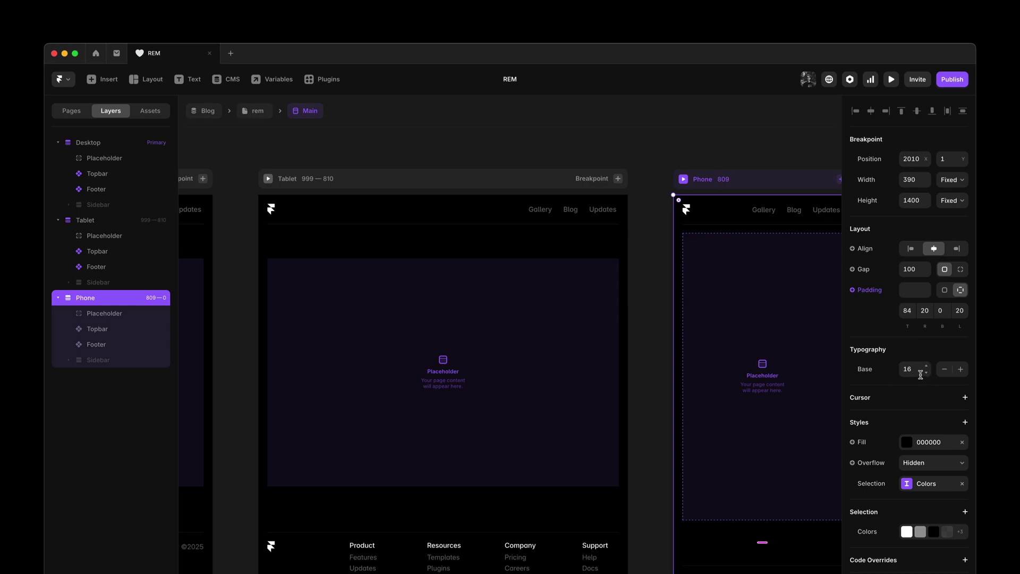
{"action": "left_click", "coordinate": [533, 156]}
{"action": "left_click_drag", "start_coordinate": [396, 175], "coordinate": [649, 159]}
{"action": "scroll", "coordinate": [741, 202], "scroll_direction": "down", "scroll_amount": 3}
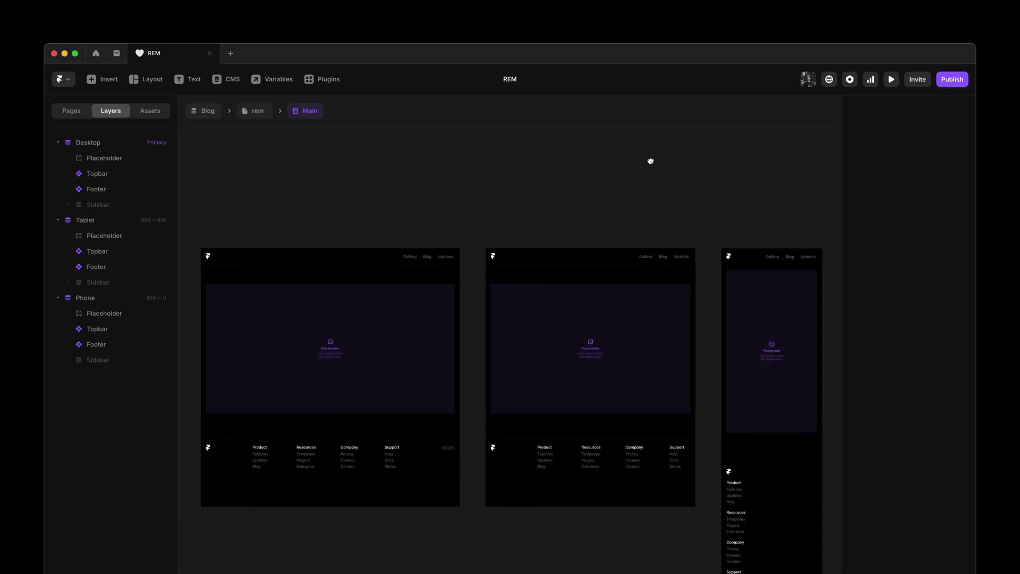
Set Typography Base to 20 on Desktop, 18 on Tablet and 16 on Phone.
{"action": "left_click", "coordinate": [393, 233]}
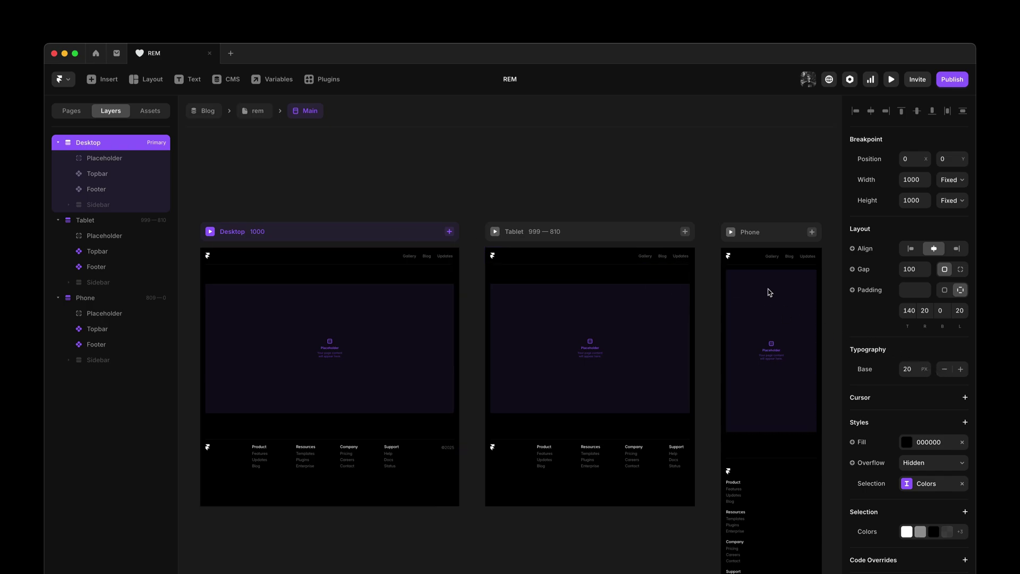
{"action": "left_click", "coordinate": [659, 237]}
{"action": "left_click", "coordinate": [924, 373]}
{"action": "left_click", "coordinate": [925, 374]}
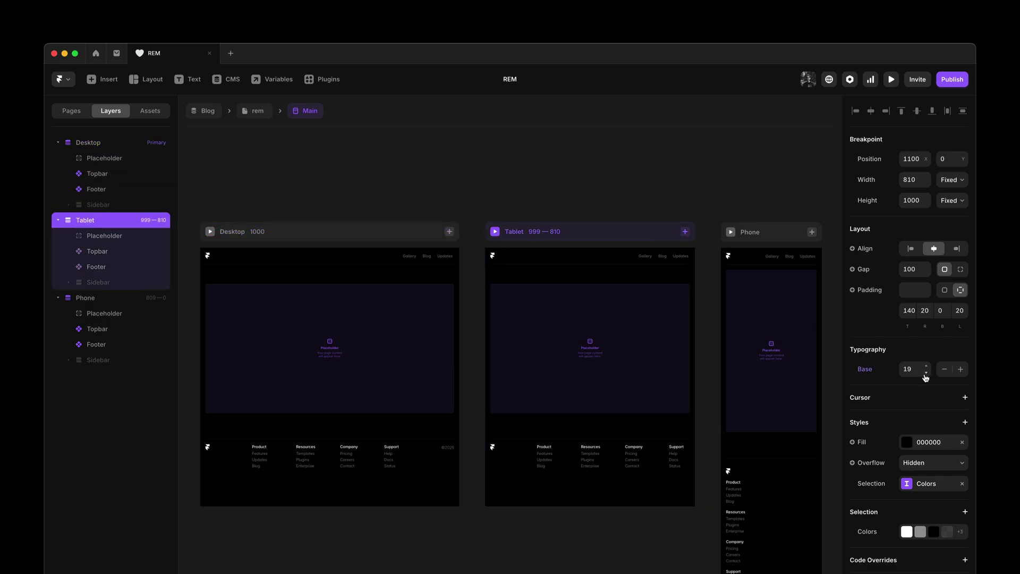
{"action": "left_click", "coordinate": [767, 243]}
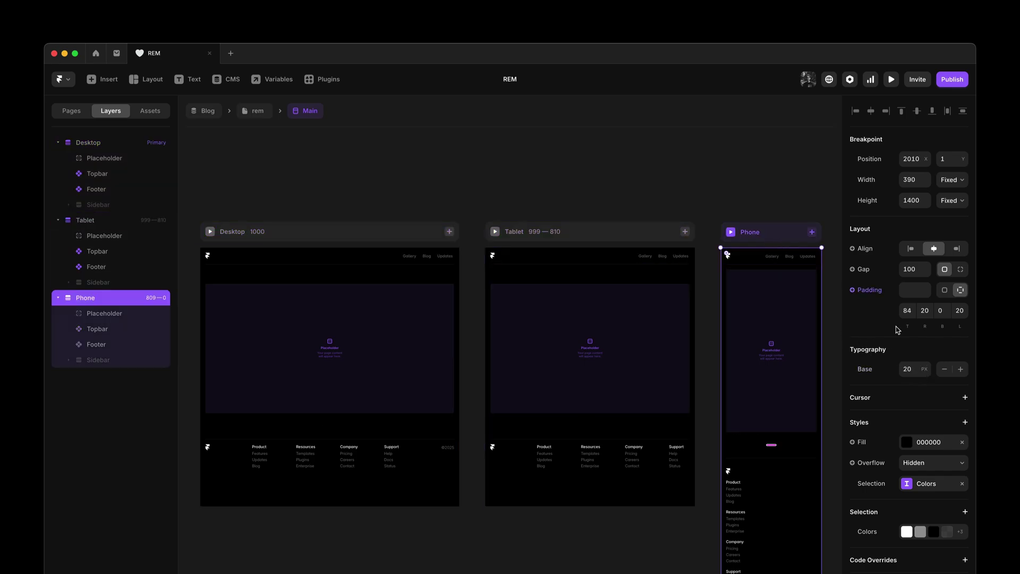
{"action": "left_click", "coordinate": [926, 373]}
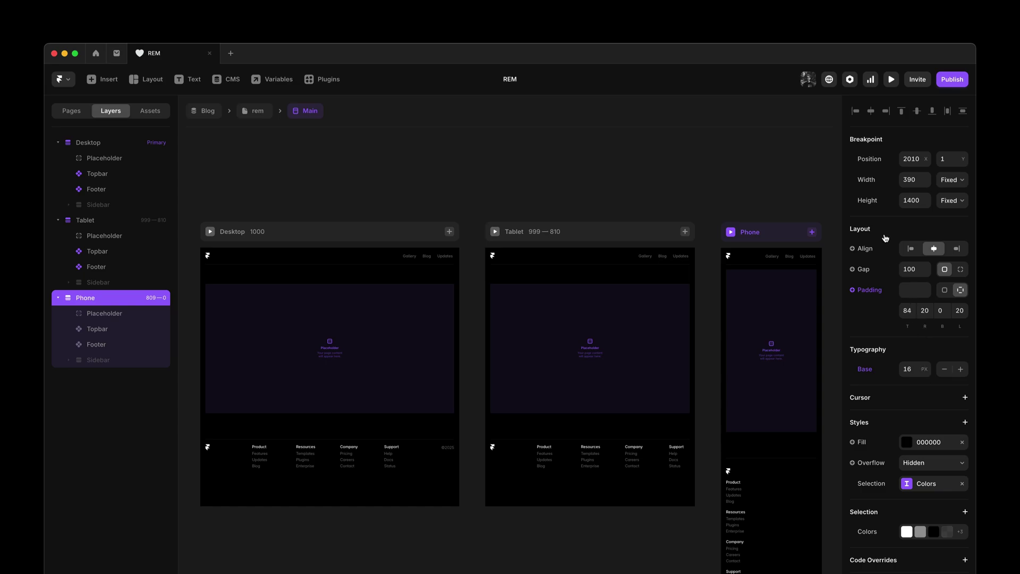
{"action": "left_click", "coordinate": [756, 236]}
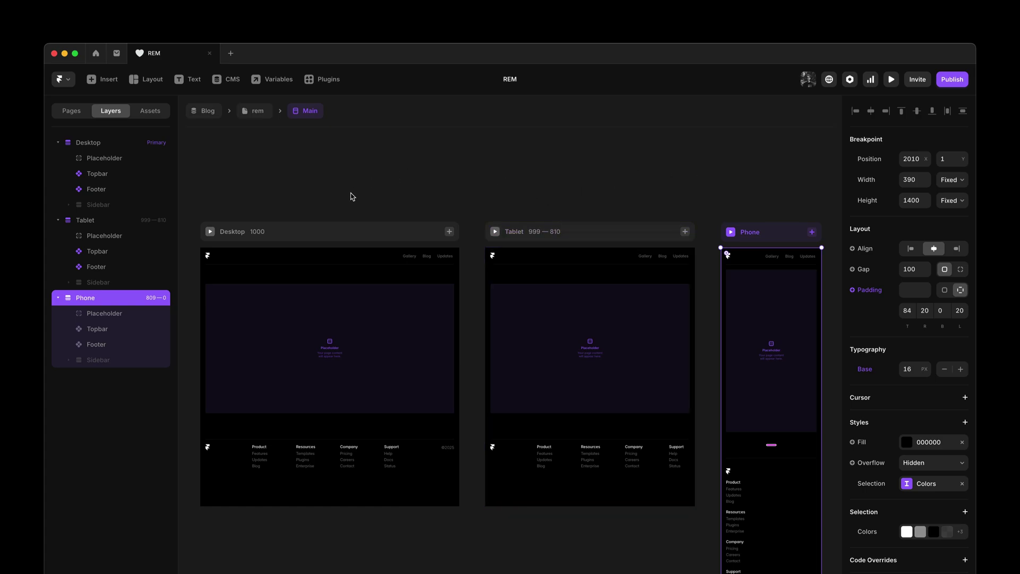
On the rem blog page, change the post title's font size to 4 Rem.
{"action": "left_click", "coordinate": [265, 116]}
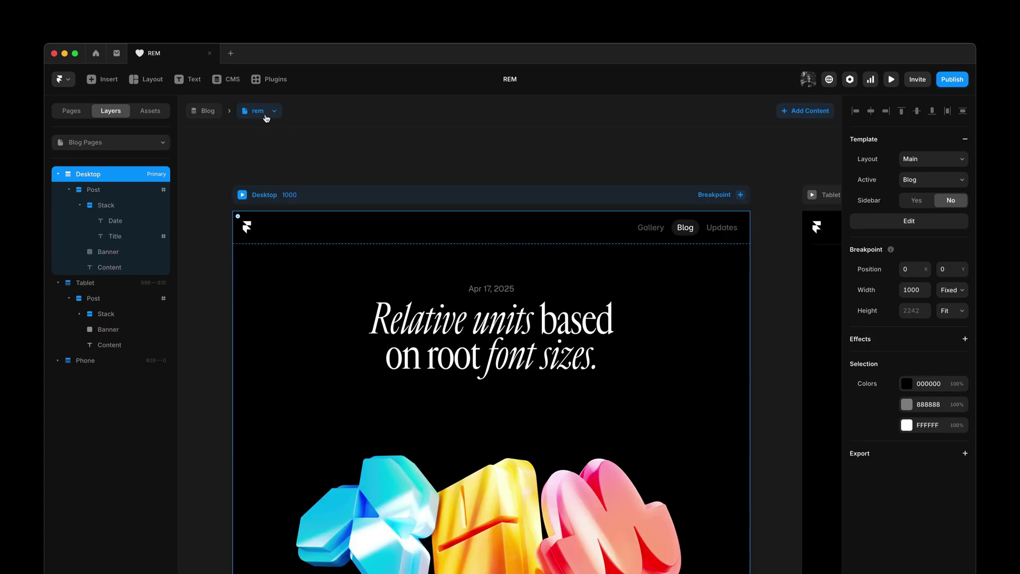
{"action": "left_click", "coordinate": [567, 322]}
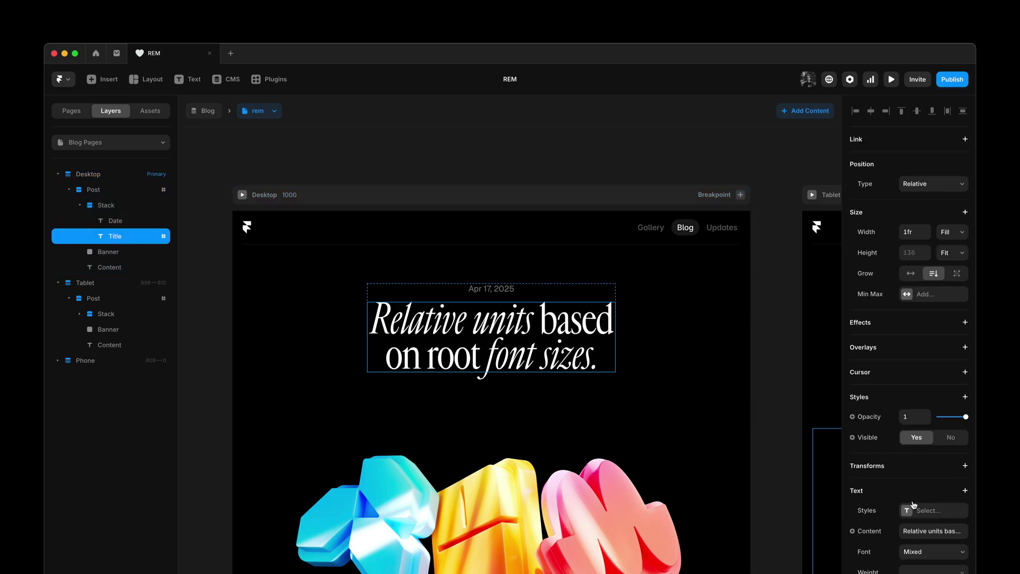
{"action": "scroll", "coordinate": [913, 503], "scroll_direction": "down", "scroll_amount": 3}
{"action": "left_click", "coordinate": [950, 541]}
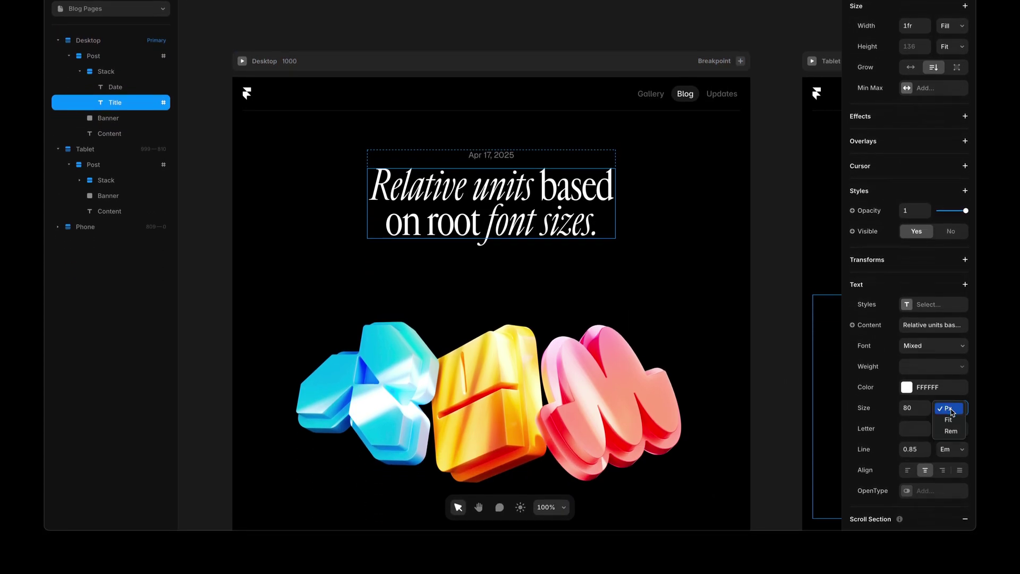
{"action": "left_click", "coordinate": [951, 431]}
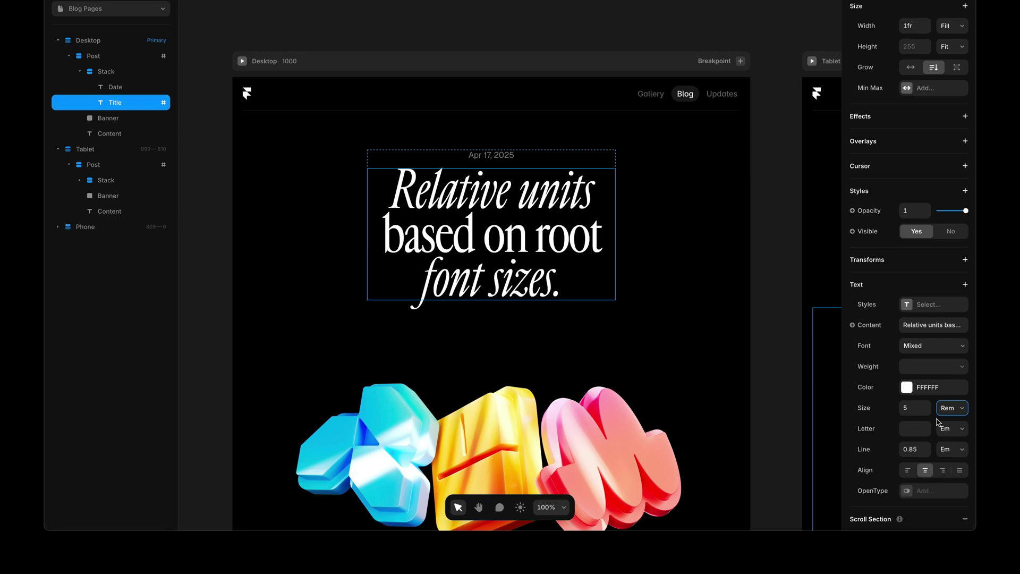
{"action": "left_click", "coordinate": [919, 407]}
{"action": "type", "text": "4"}
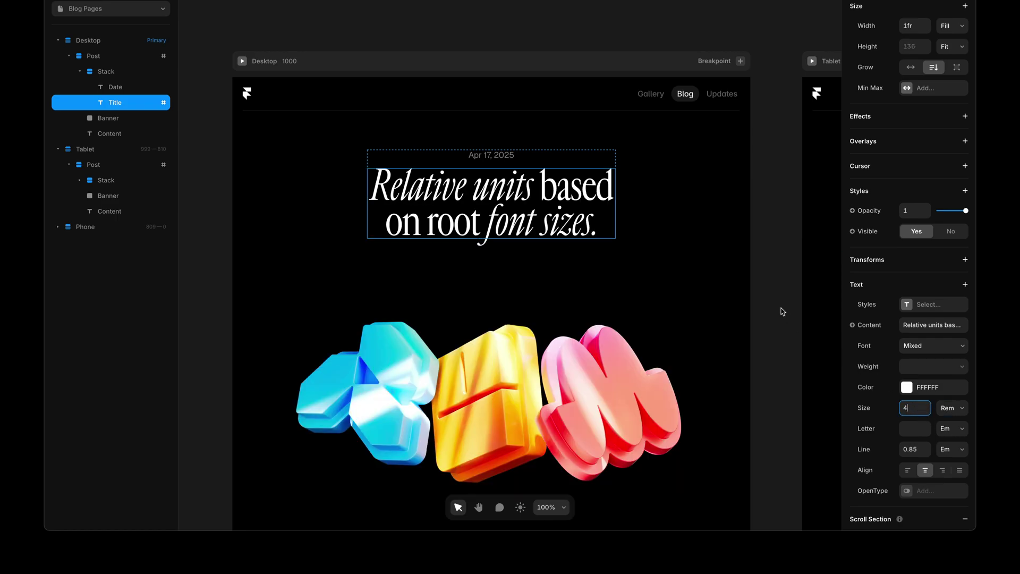
Deselect the title and centre the Tablet layout on the canvas.
{"action": "left_click", "coordinate": [757, 288]}
{"action": "key", "text": "h"}
{"action": "left_click_drag", "start_coordinate": [796, 274], "coordinate": [480, 262]}
{"action": "left_click_drag", "start_coordinate": [698, 257], "coordinate": [599, 262]}
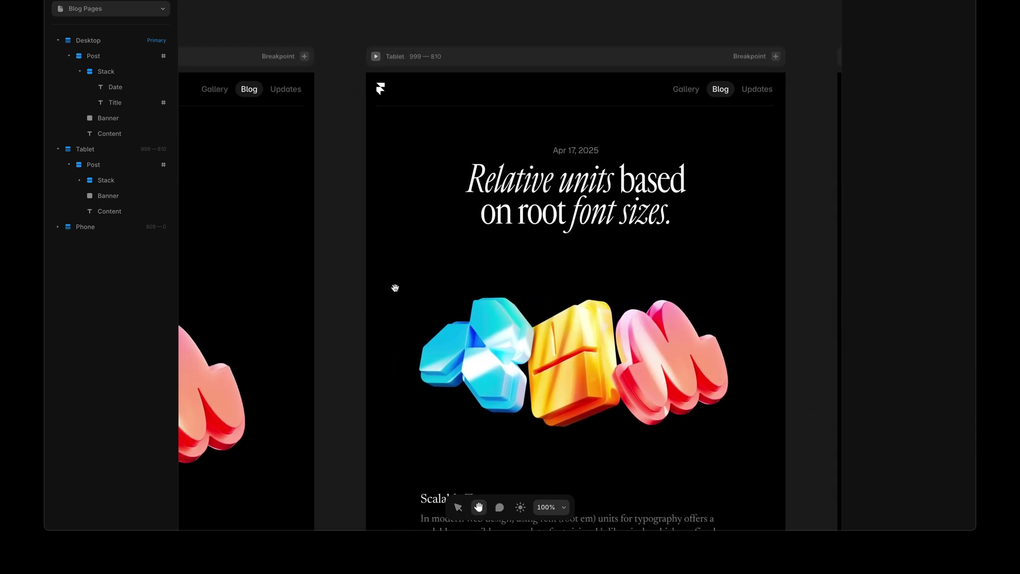
Switch the Body paragraph style's size unit from Px to Rem, making it 1 rem.
{"action": "left_click_drag", "start_coordinate": [394, 289], "coordinate": [683, 278]}
{"action": "left_click_drag", "start_coordinate": [612, 289], "coordinate": [704, 284]}
{"action": "key", "text": "v"}
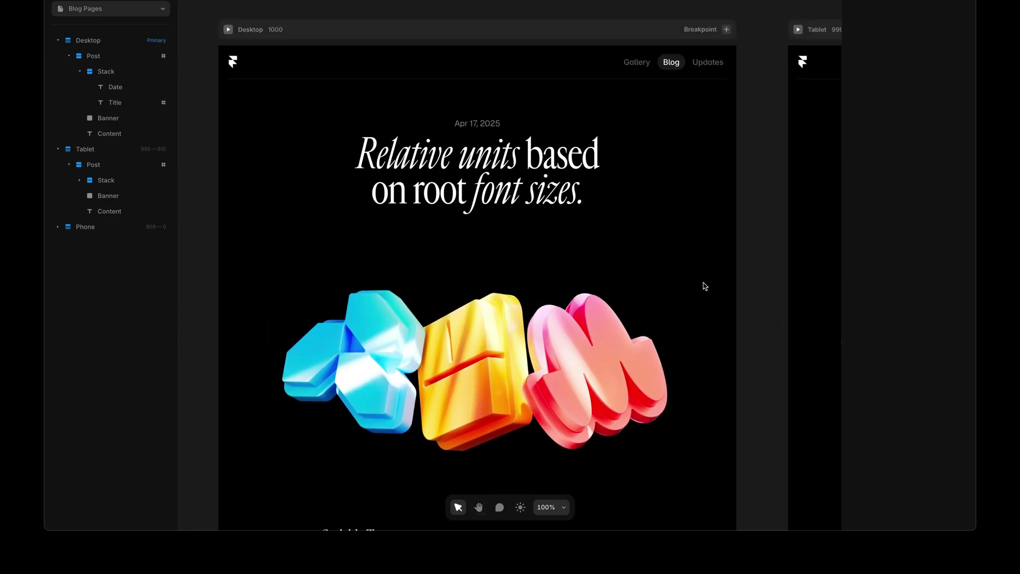
{"action": "scroll", "coordinate": [703, 292], "scroll_direction": "down", "scroll_amount": 10}
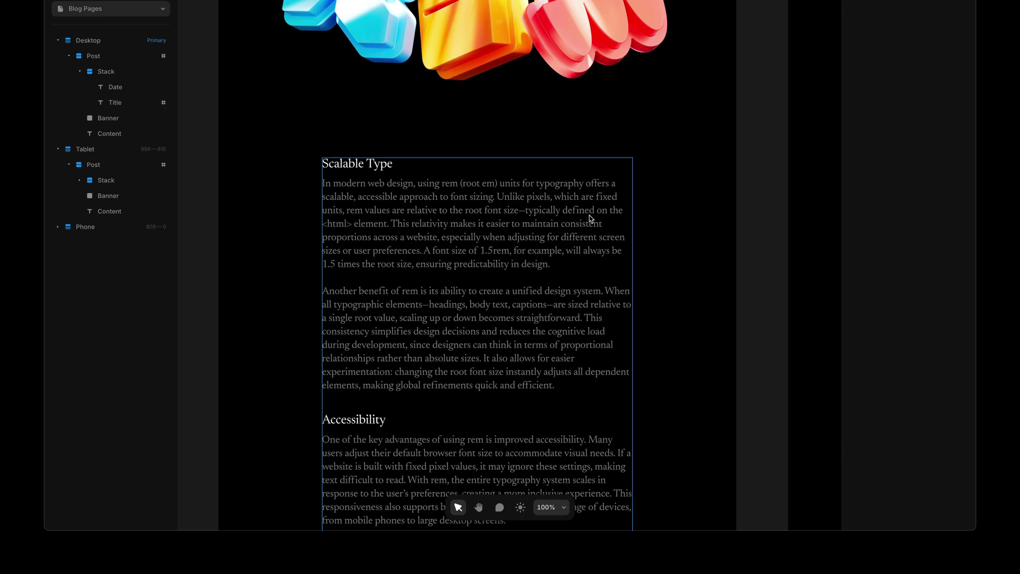
{"action": "left_click", "coordinate": [588, 215]}
{"action": "left_click", "coordinate": [931, 423]}
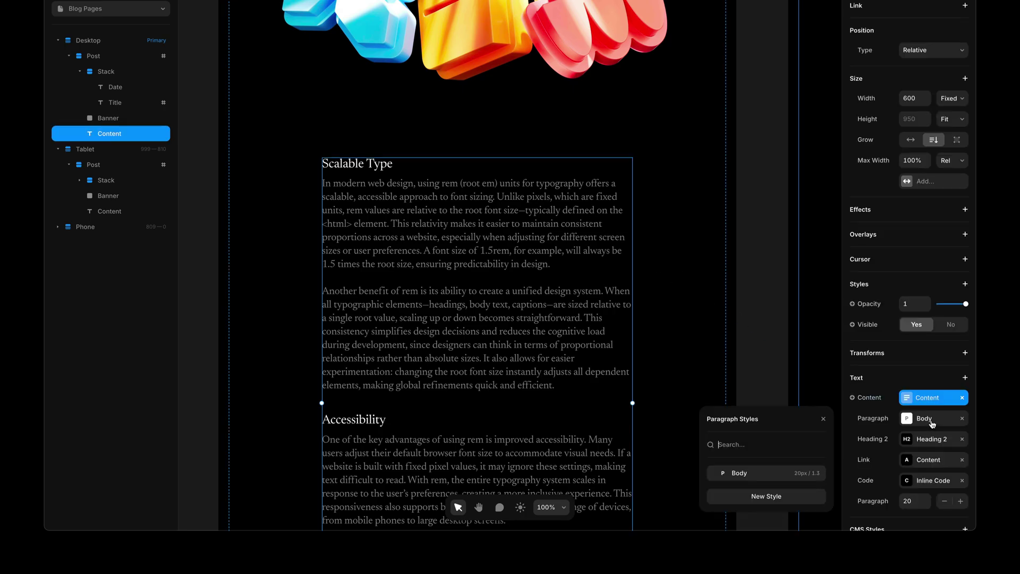
{"action": "left_click", "coordinate": [820, 472]}
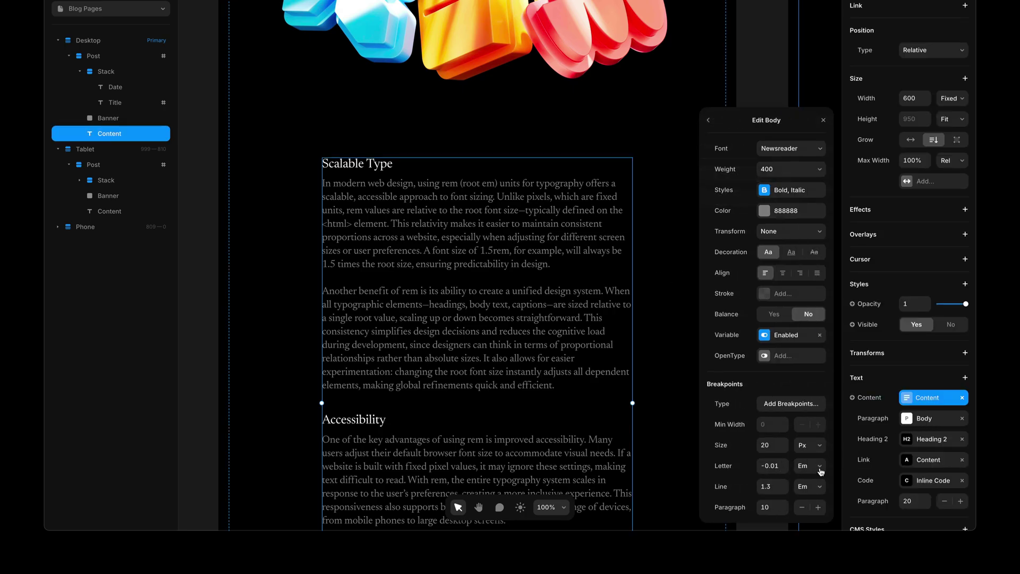
{"action": "left_click", "coordinate": [808, 446]}
{"action": "left_click", "coordinate": [809, 455]}
Change the Heading 2 style's size unit to Rem and step its value down to 1.
{"action": "left_click", "coordinate": [943, 446]}
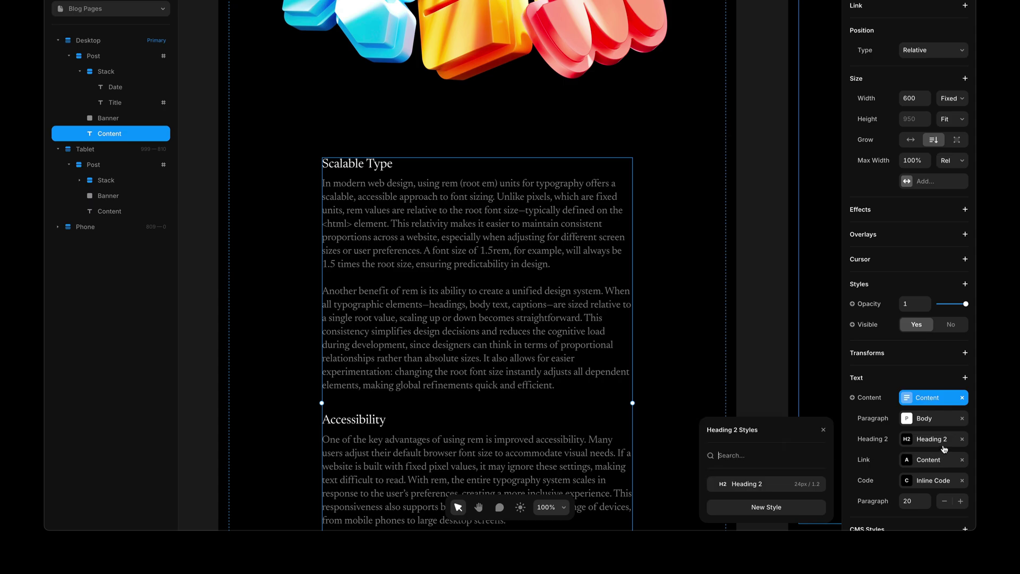
{"action": "left_click", "coordinate": [821, 483]}
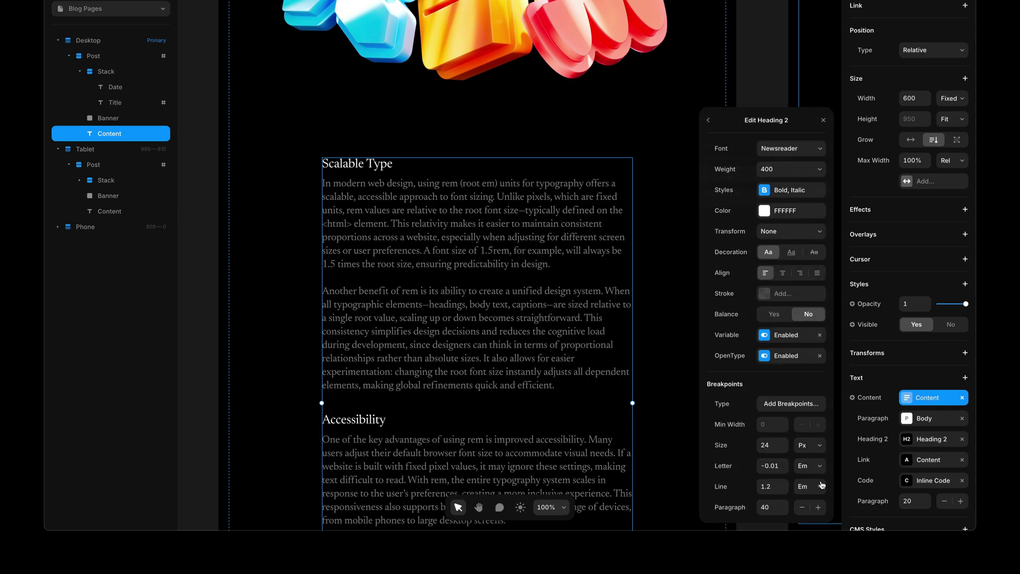
{"action": "left_click", "coordinate": [808, 445]}
{"action": "left_click", "coordinate": [808, 456]}
{"action": "left_click", "coordinate": [783, 449]}
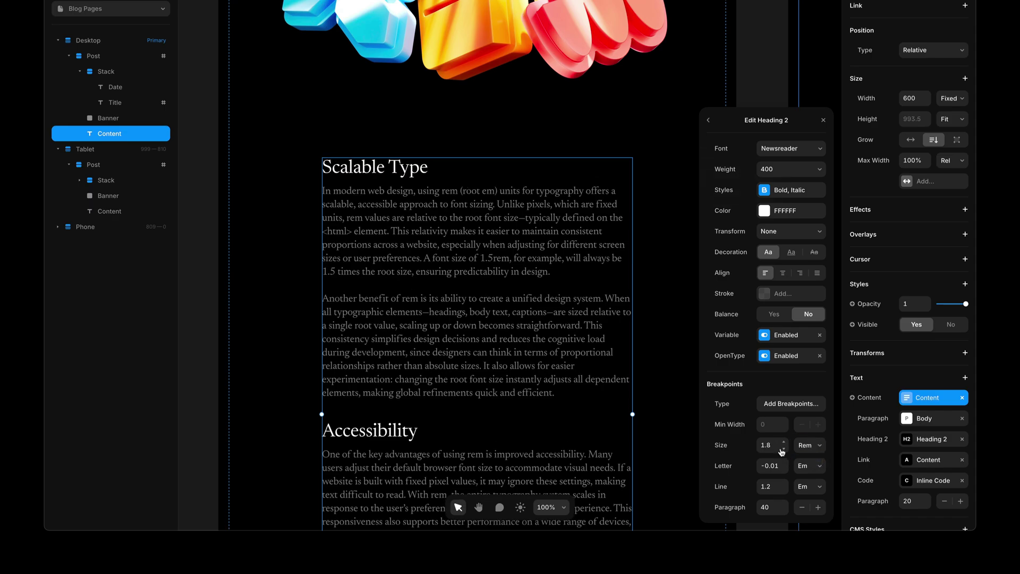
{"action": "left_click", "coordinate": [783, 449]}
{"action": "left_click", "coordinate": [783, 449]}
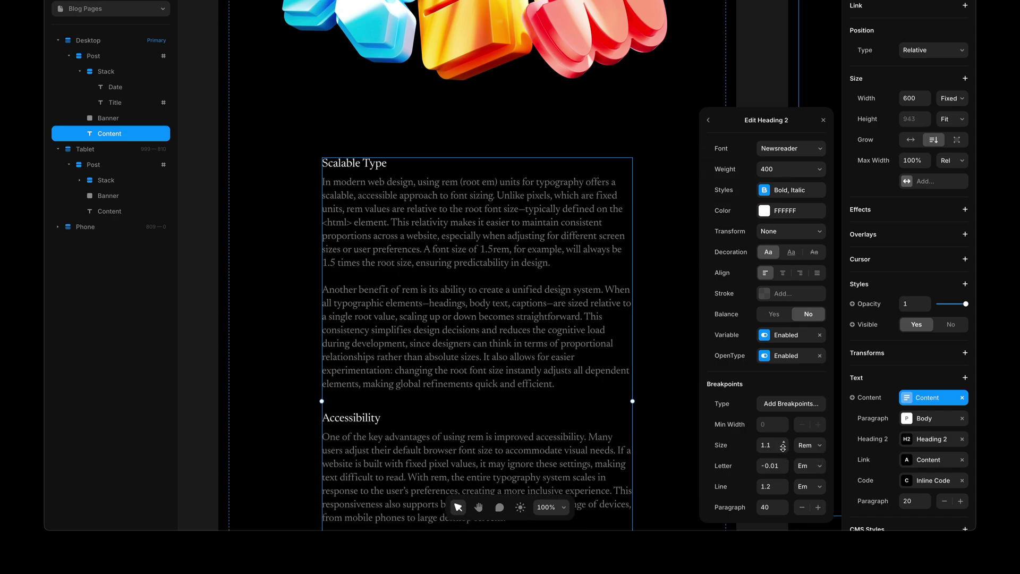
{"action": "left_click", "coordinate": [783, 450]}
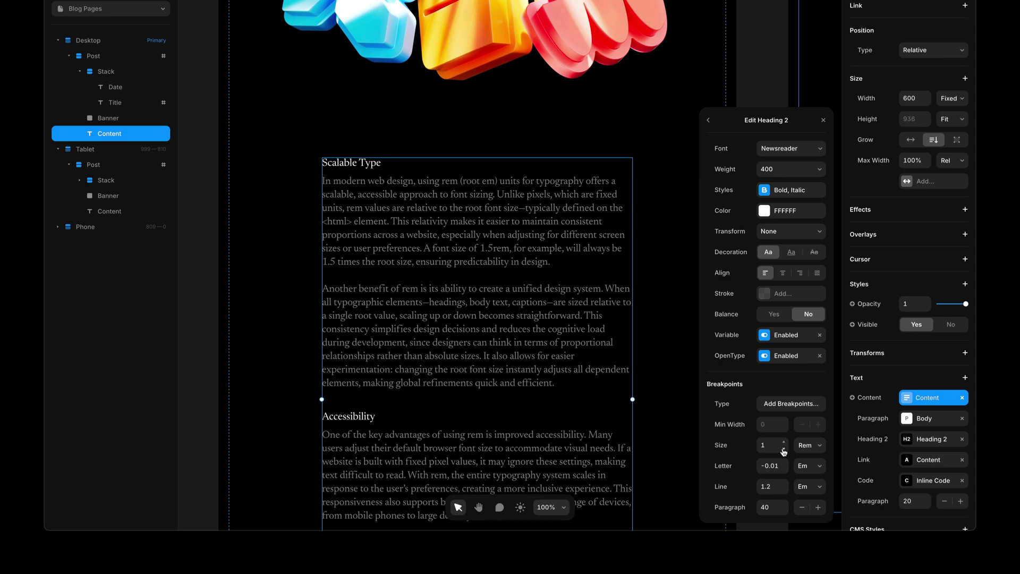
{"action": "left_click", "coordinate": [822, 121]}
{"action": "left_click", "coordinate": [767, 182]}
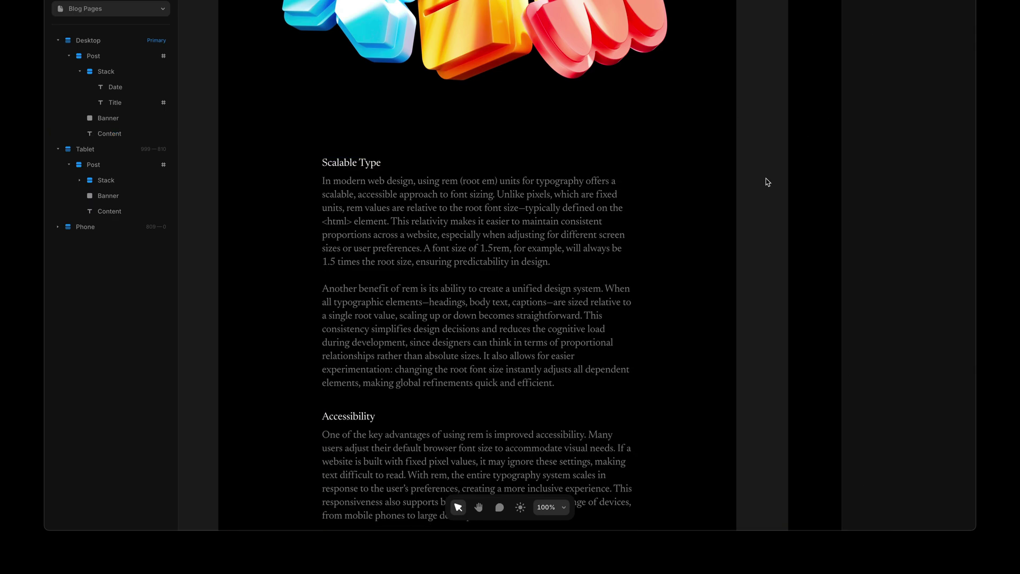
{"action": "scroll", "coordinate": [762, 237], "scroll_direction": "up", "scroll_amount": 5}
Reopen the Heading 2 style from the Content text and set its size to 1.2 rem.
{"action": "key", "text": "h"}
{"action": "left_click_drag", "start_coordinate": [766, 237], "coordinate": [469, 260]}
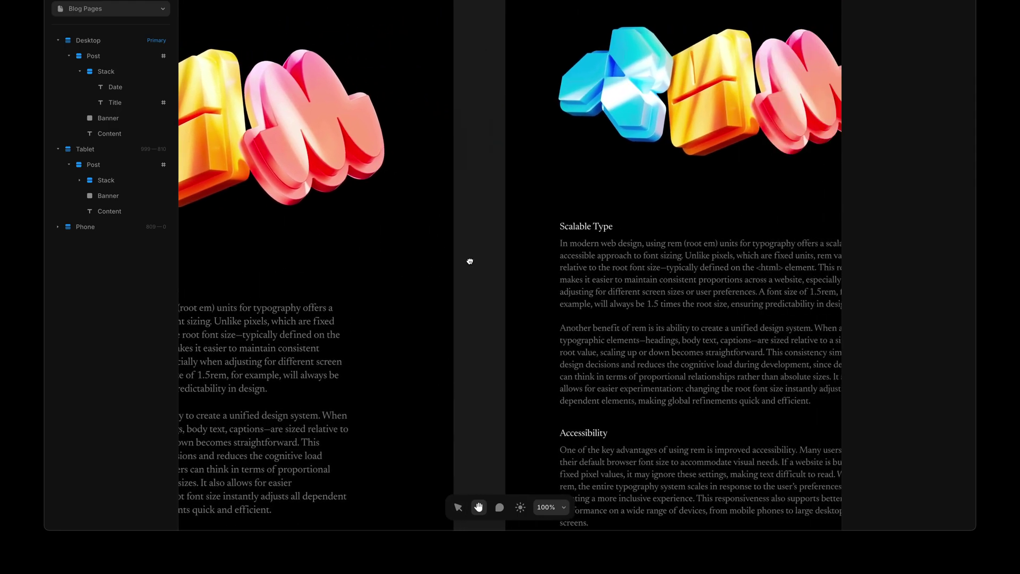
{"action": "left_click_drag", "start_coordinate": [704, 282], "coordinate": [416, 269]}
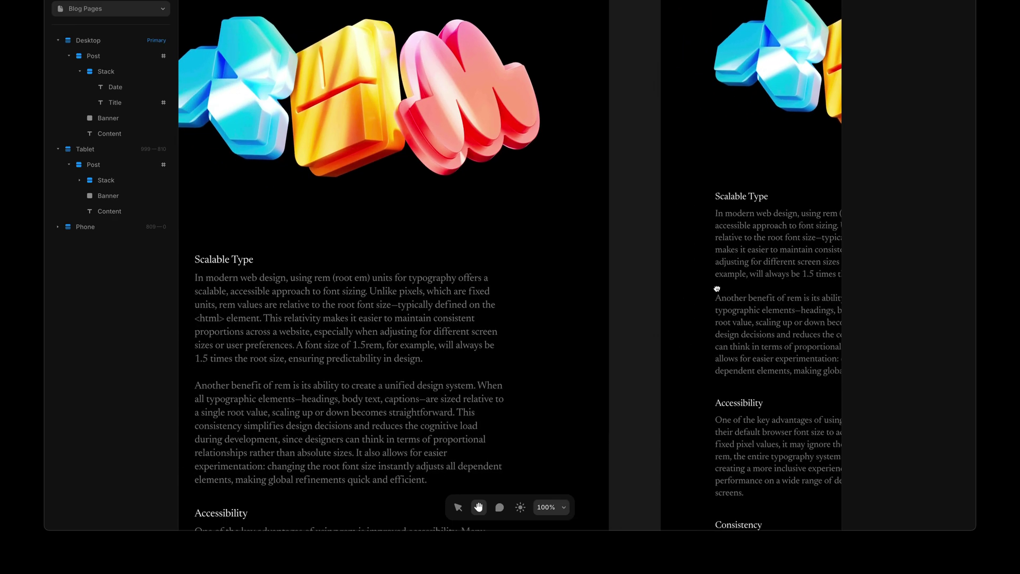
{"action": "key", "text": "v"}
{"action": "left_click", "coordinate": [237, 261]}
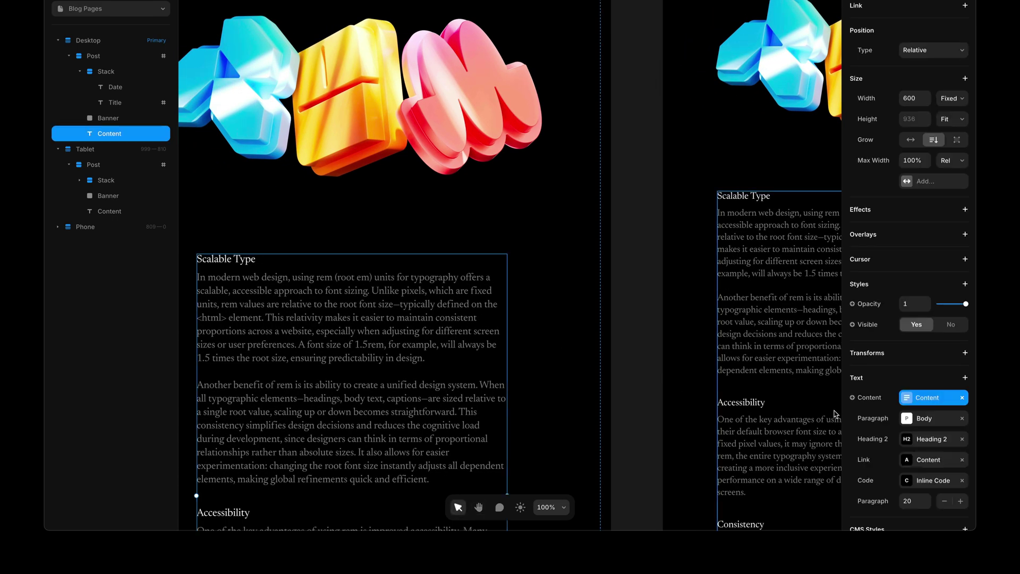
{"action": "left_click", "coordinate": [934, 443]}
{"action": "left_click", "coordinate": [818, 483]}
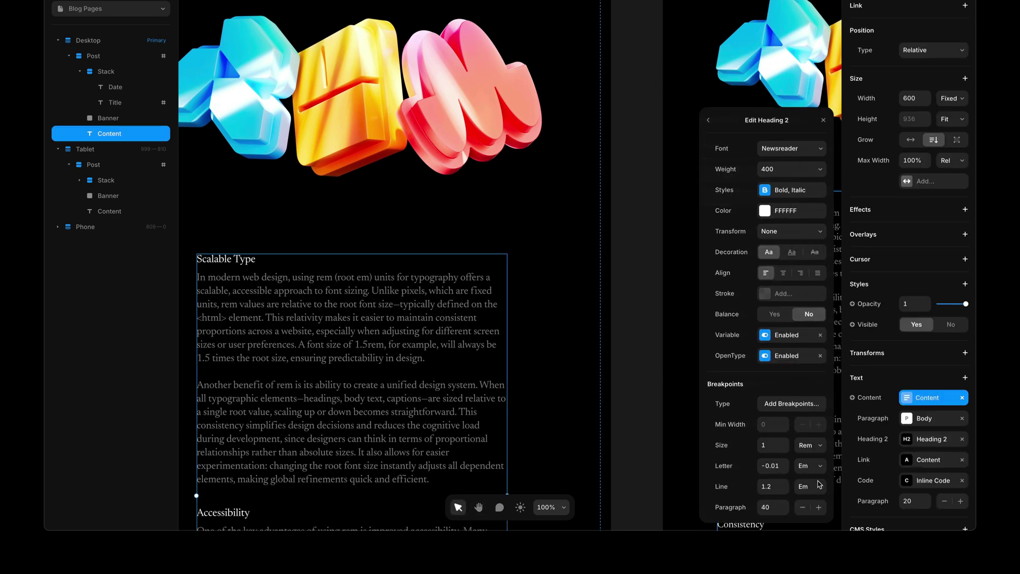
{"action": "left_click", "coordinate": [682, 377]}
Pan across to check the headings on the Tablet and Phone layouts.
{"action": "left_click", "coordinate": [649, 368]}
{"action": "key", "text": "h"}
{"action": "left_click_drag", "start_coordinate": [603, 164], "coordinate": [414, 245]}
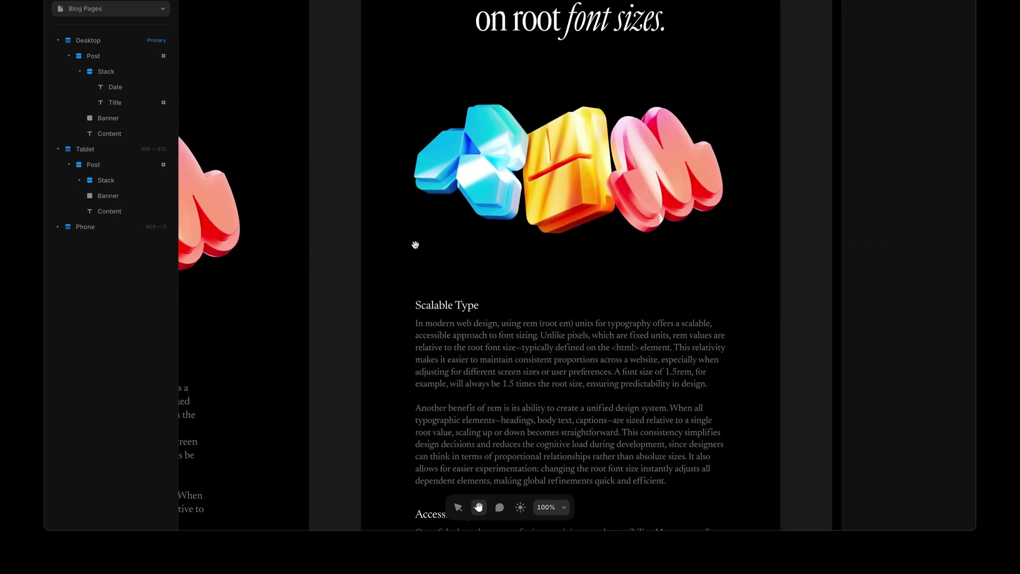
{"action": "left_click_drag", "start_coordinate": [577, 248], "coordinate": [271, 237]}
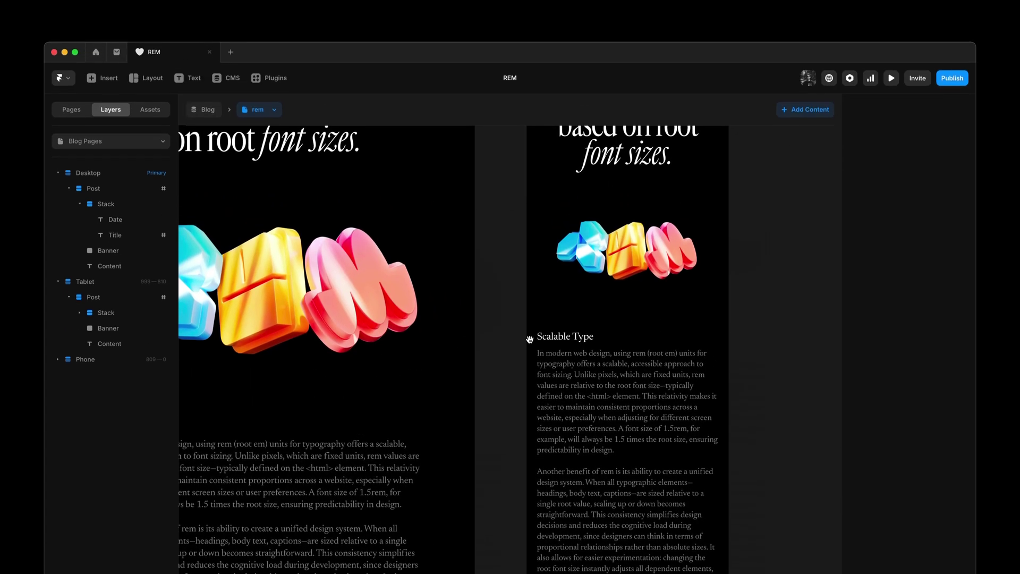
Raise the Phone breakpoint's Base font size to 18 in the Main layout, then return to the blog page.
{"action": "left_click_drag", "start_coordinate": [530, 207], "coordinate": [586, 392]}
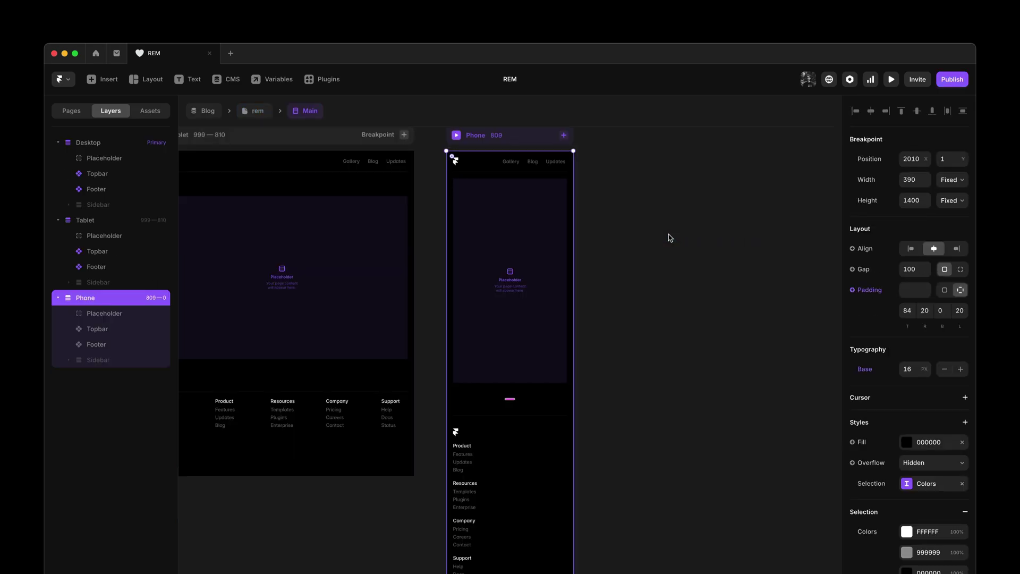
{"action": "left_click", "coordinate": [960, 369]}
{"action": "left_click", "coordinate": [960, 368]}
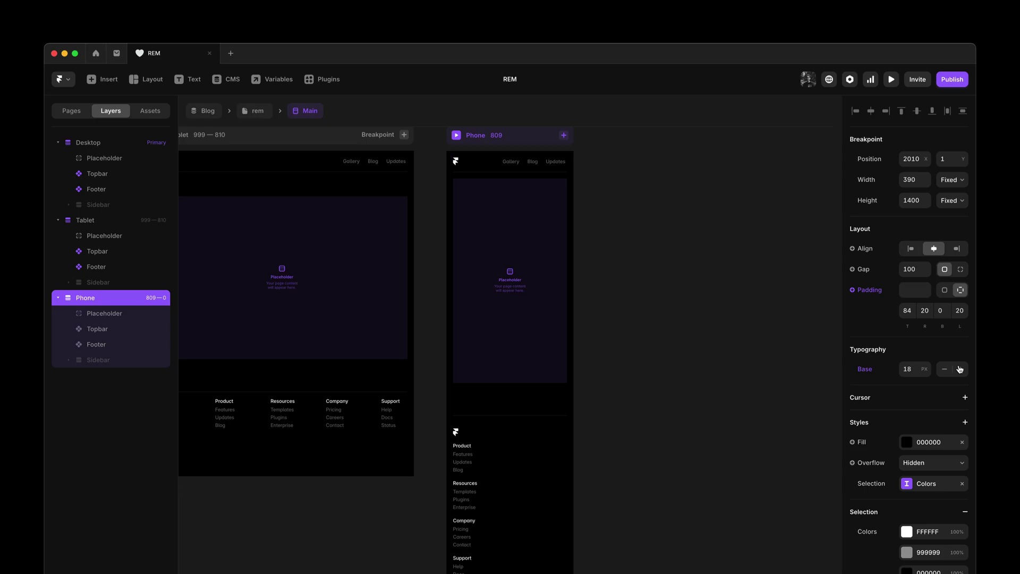
{"action": "left_click", "coordinate": [257, 110]}
Scroll the rem blog post, then narrow and widen the preview to watch the text scale.
{"action": "scroll", "coordinate": [790, 509], "scroll_direction": "down", "scroll_amount": 5}
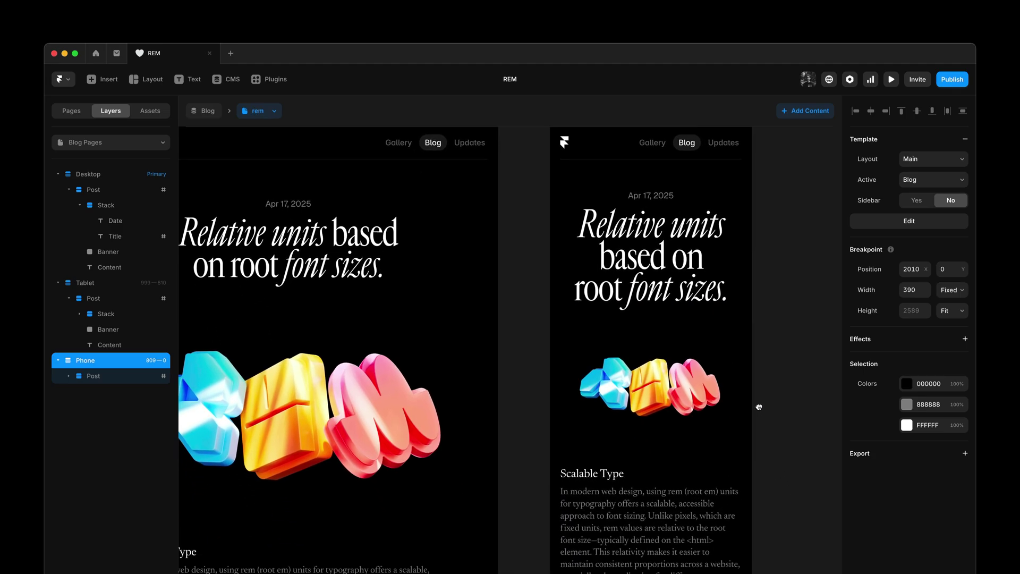
{"action": "scroll", "coordinate": [637, 372], "scroll_direction": "down", "scroll_amount": 3}
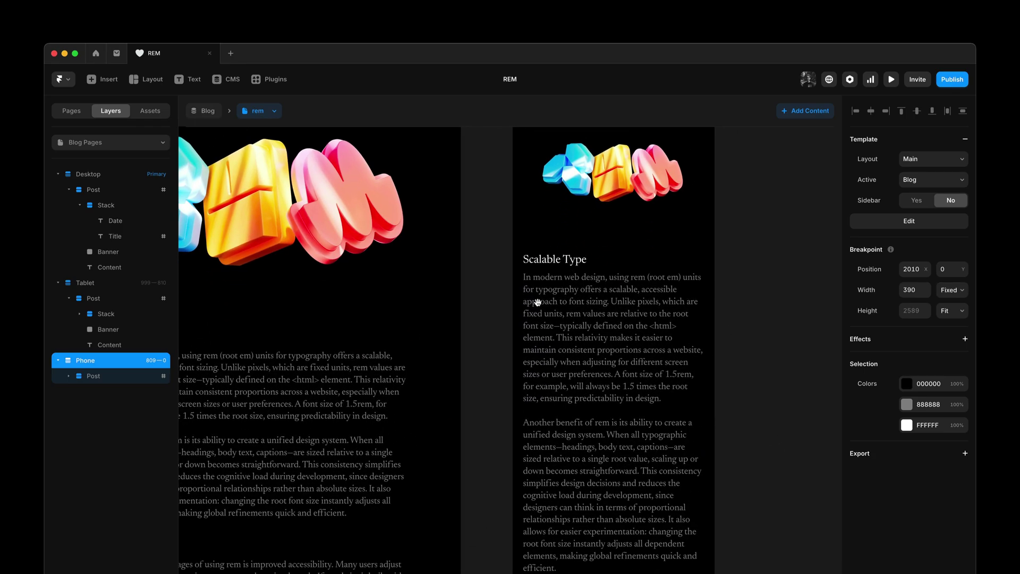
{"action": "scroll", "coordinate": [593, 339], "scroll_direction": "down", "scroll_amount": 2}
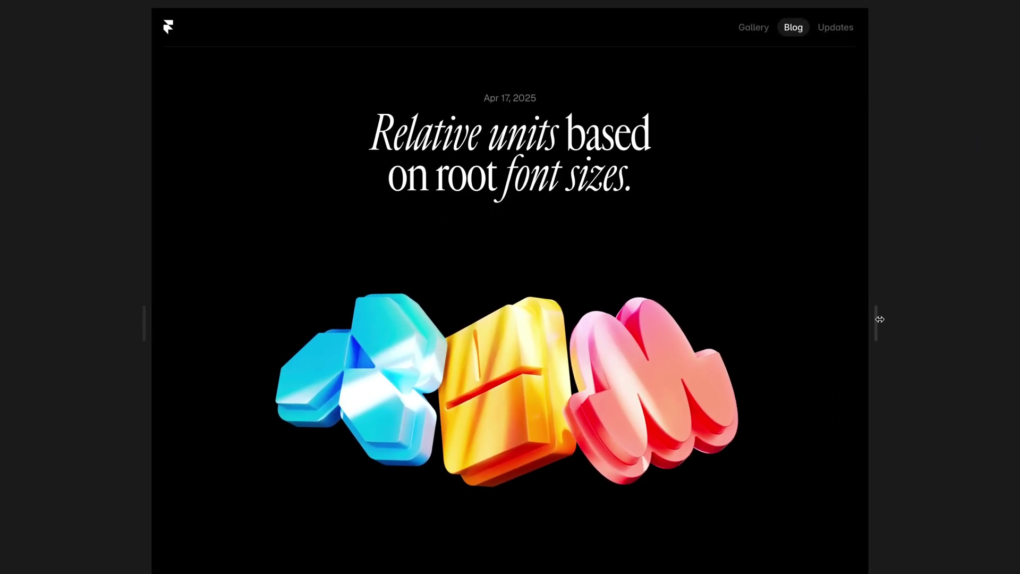
{"action": "left_click_drag", "start_coordinate": [827, 377], "coordinate": [748, 381]}
{"action": "left_click_drag", "start_coordinate": [783, 326], "coordinate": [907, 356]}
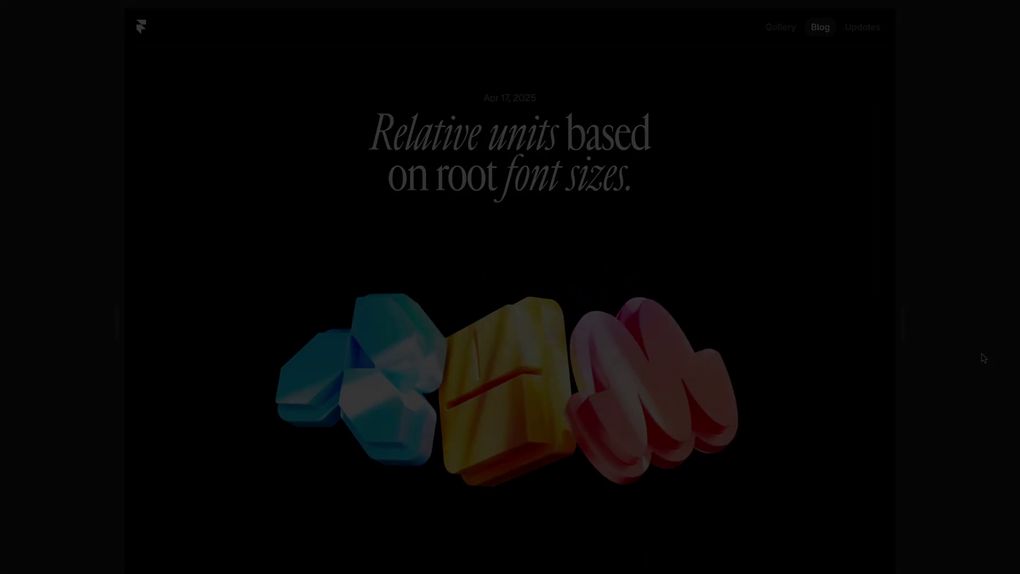